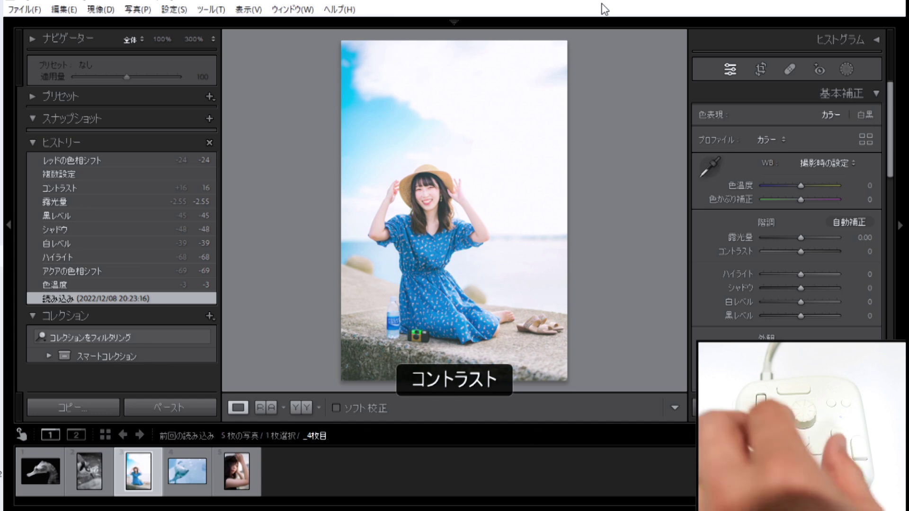
Try raising the photo's contrast (コントラスト) to +15
key(plus)
key(plus)
key(plus)
key(plus)
key(plus)
key(plus)
key(plus)
key(plus)
key(plus)
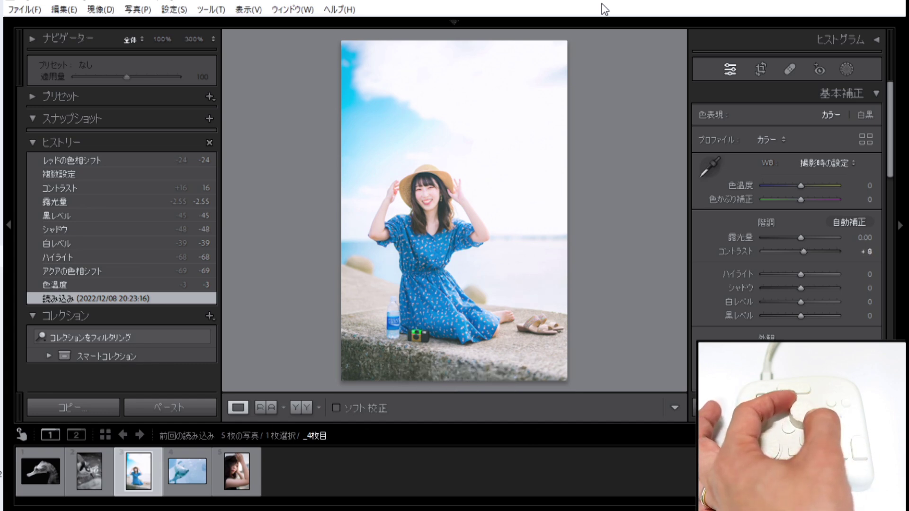
key(minus)
key(minus)
key(minus)
key(minus)
key(minus)
key(minus)
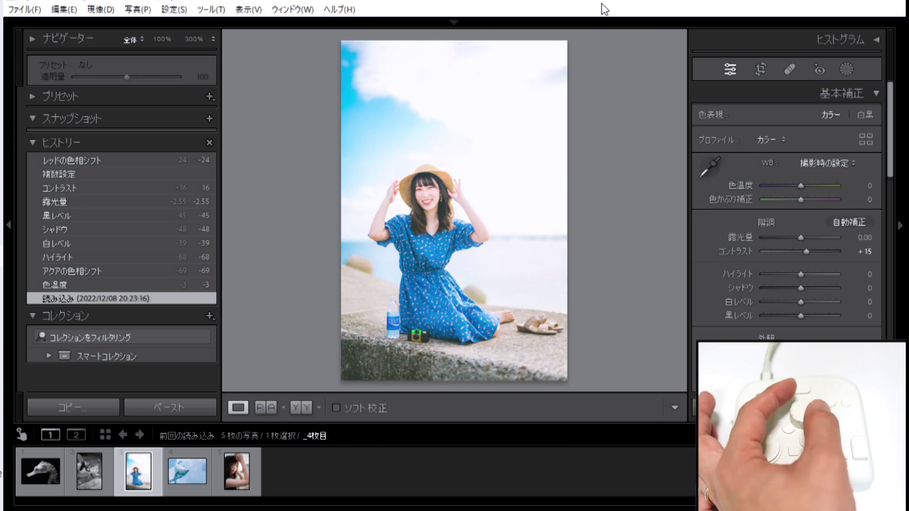
Try lowering the photo's contrast (コントラスト) to -75
key(minus)
key(minus)
key(minus)
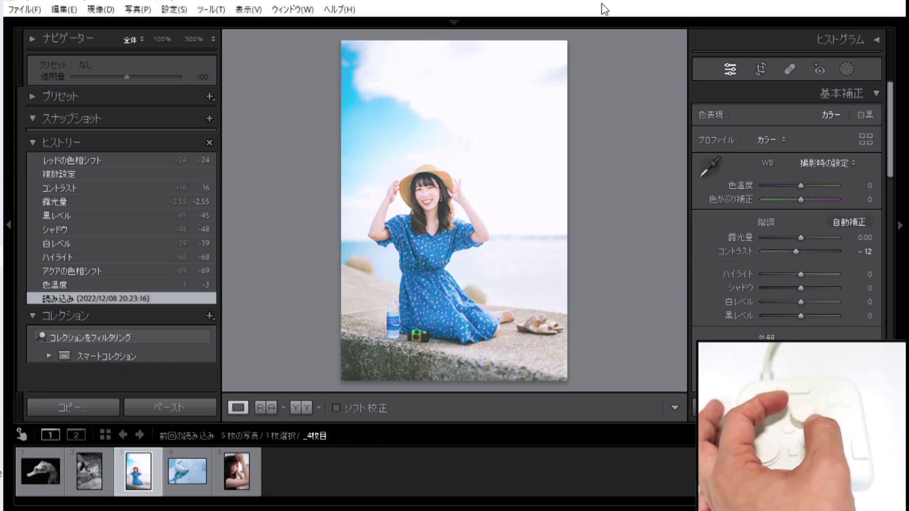
key(minus)
key(minus)
key(minus)
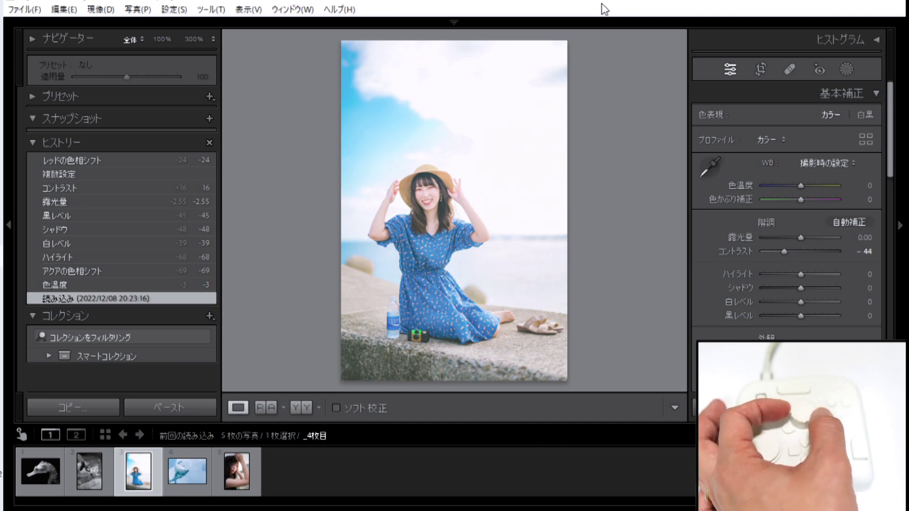
key(minus)
key(minus)
key(minus)
key(minus)
key(minus)
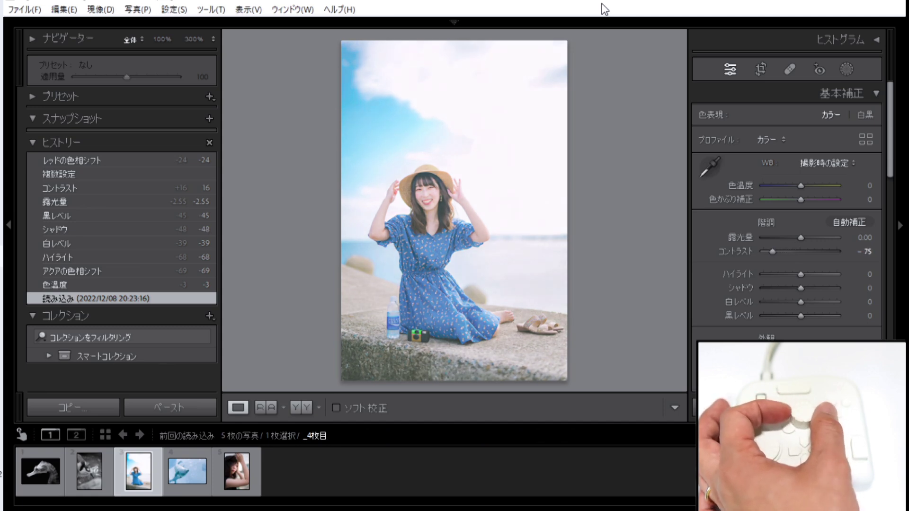
Raise the photo's contrast (コントラスト) to +36
key(equal)
key(equal)
key(equal)
key(equal)
key(equal)
key(equal)
key(equal)
key(equal)
key(equal)
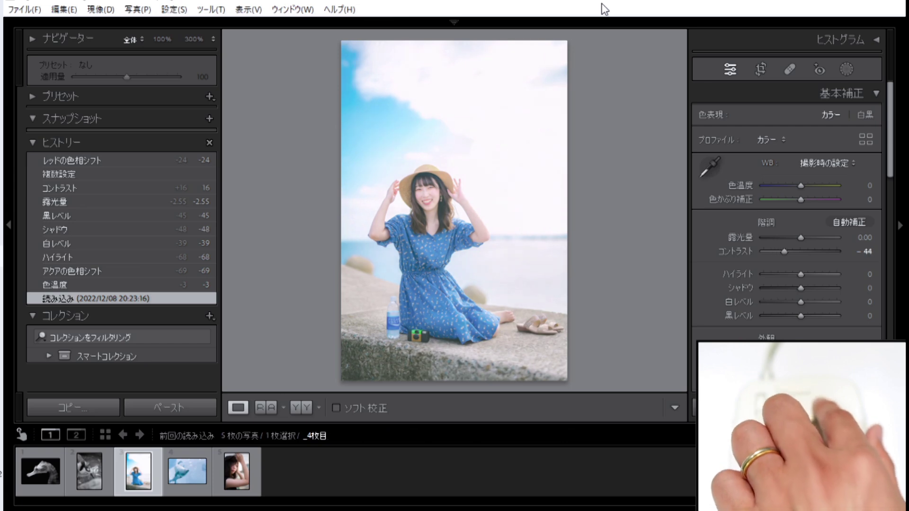
key(equal)
key(equal)
key(equal)
key(equal)
key(equal)
key(equal)
key(equal)
key(equal)
key(equal)
key(equal)
key(equal)
key(equal)
key(equal)
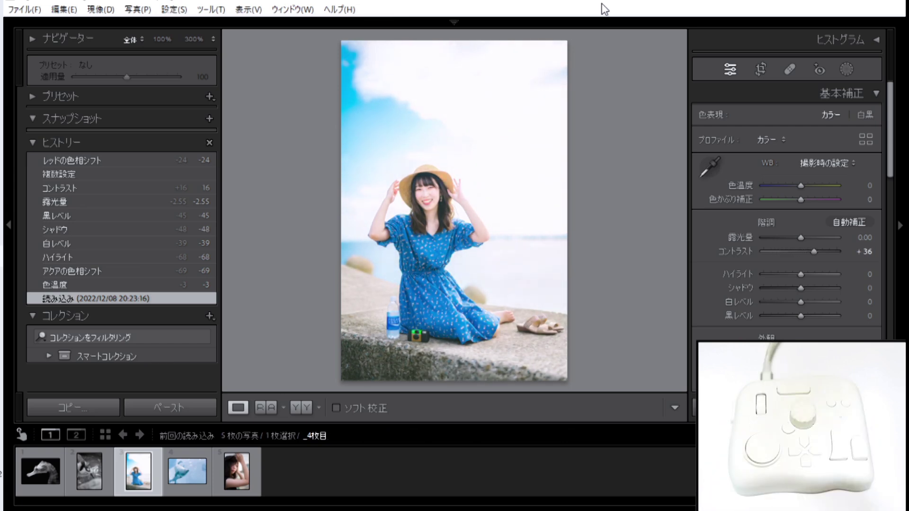
Switch to the exposure (露光量) adjustment and try brightening the photo to +1.30
key(comma)
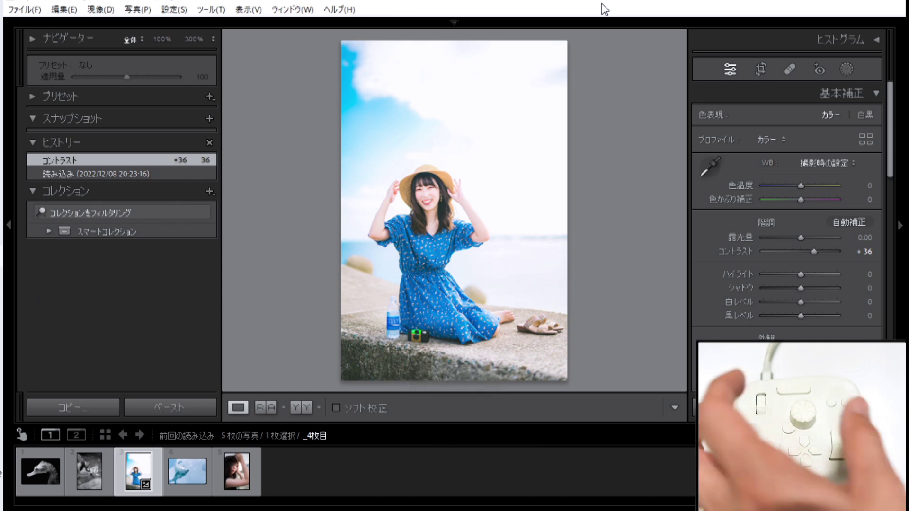
key(equal)
key(equal)
key(equal)
key(equal)
key(equal)
key(equal)
key(equal)
key(equal)
key(equal)
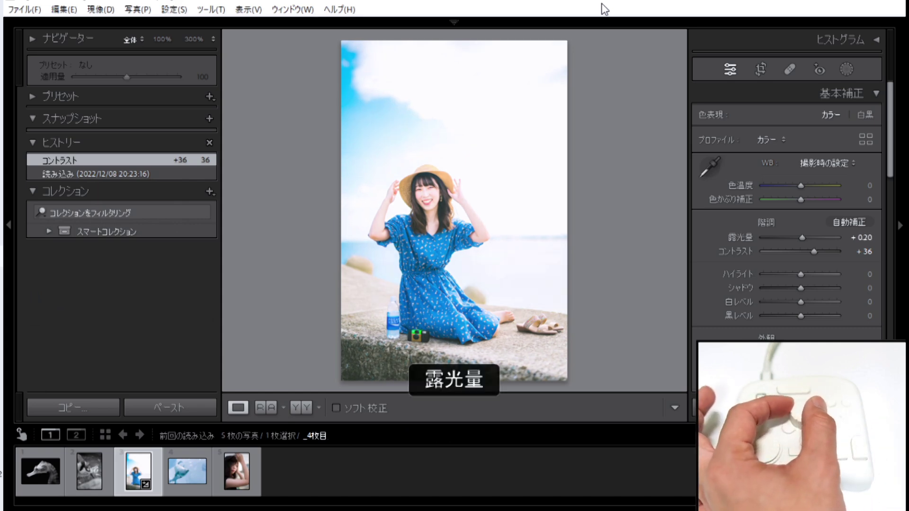
key(equal)
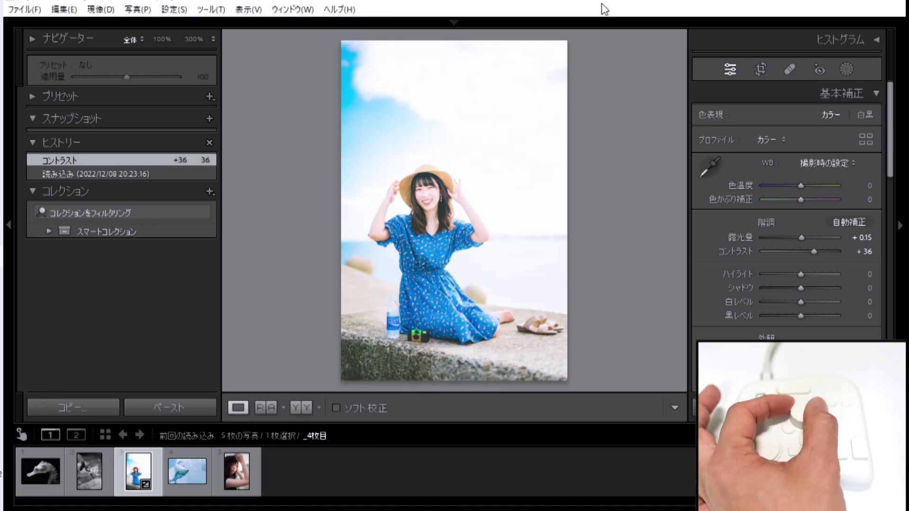
key(equal)
key(equal)
key(equal)
key(equal)
key(equal)
key(equal)
key(equal)
key(equal)
key(equal)
key(equal)
key(equal)
key(equal)
key(equal)
key(equal)
key(equal)
key(equal)
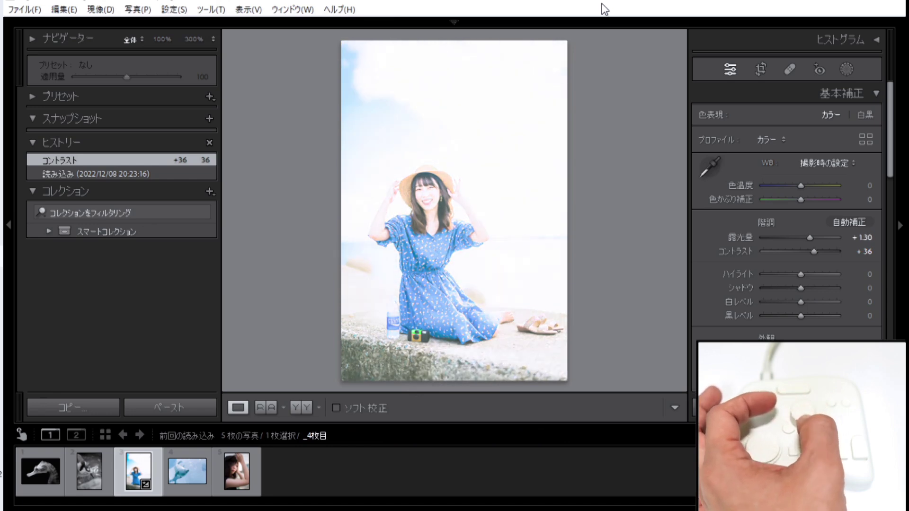
Sweep the exposure (露光量) down and up again to compare brightness, and settle it at +0.25
key(minus)
key(minus)
key(minus)
key(minus)
key(minus)
key(minus)
key(minus)
key(minus)
key(minus)
key(minus)
key(minus)
key(minus)
key(minus)
key(minus)
key(minus)
key(minus)
key(minus)
key(minus)
key(minus)
key(minus)
key(minus)
key(minus)
key(minus)
key(minus)
key(minus)
key(minus)
key(minus)
key(minus)
key(minus)
key(minus)
key(minus)
key(minus)
key(minus)
key(minus)
key(minus)
key(minus)
key(minus)
key(equal)
key(equal)
key(equal)
key(equal)
key(equal)
key(equal)
key(equal)
key(equal)
key(equal)
key(equal)
key(equal)
key(equal)
key(equal)
key(equal)
key(equal)
key(equal)
key(equal)
key(equal)
key(equal)
key(equal)
key(minus)
key(minus)
key(minus)
key(minus)
key(minus)
key(minus)
key(minus)
key(minus)
key(minus)
key(minus)
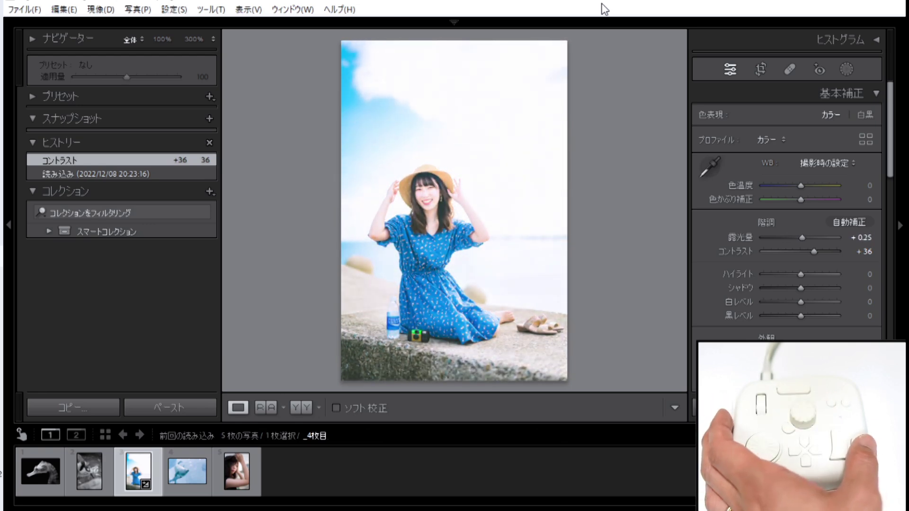
Return to the contrast (コントラスト) adjustment, nudge it up briefly, and reduce it to +10
key(equal)
key(equal)
key(equal)
key(equal)
key(minus)
key(minus)
key(minus)
key(minus)
key(minus)
key(minus)
key(minus)
key(minus)
key(minus)
key(minus)
key(minus)
key(minus)
key(minus)
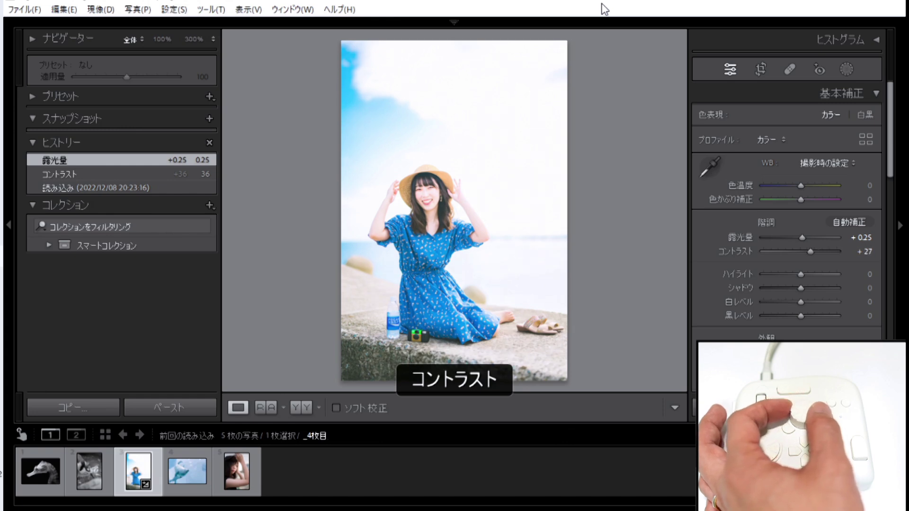
key(minus)
key(minus)
key(minus)
key(minus)
key(minus)
key(minus)
key(minus)
key(minus)
key(minus)
key(minus)
key(minus)
key(minus)
key(minus)
key(minus)
key(minus)
key(minus)
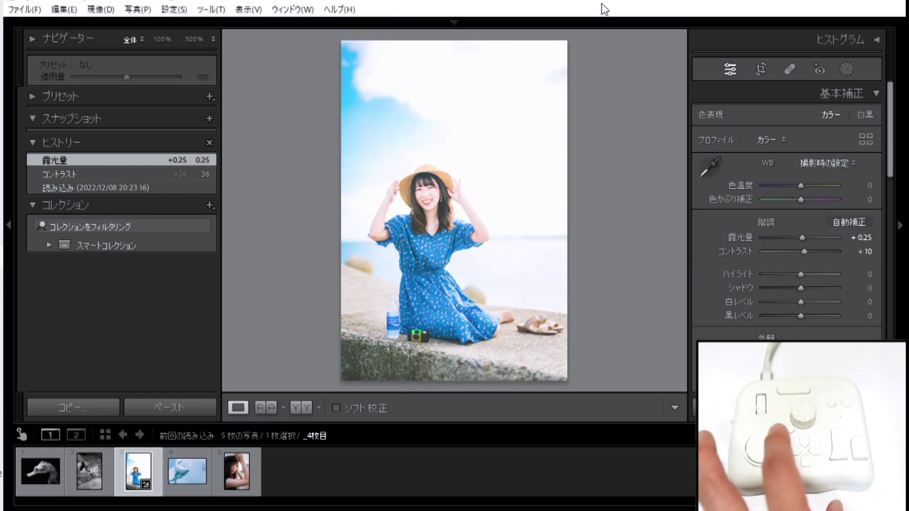
Switch to the highlights (ハイライト) adjustment and lower it to -69
key(period)
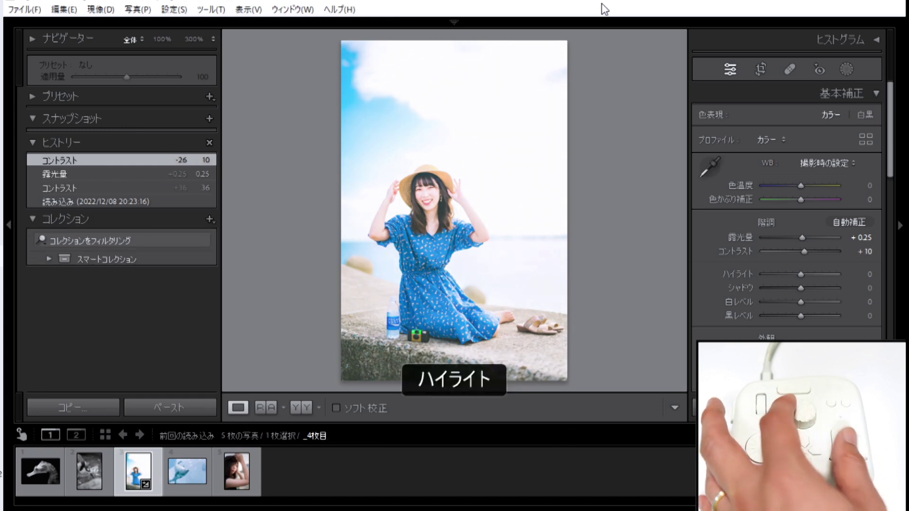
key(minus)
key(minus)
key(minus)
key(minus)
key(minus)
key(minus)
key(minus)
key(minus)
key(minus)
key(minus)
key(minus)
key(minus)
key(minus)
key(minus)
key(minus)
key(minus)
key(minus)
key(minus)
key(minus)
key(minus)
key(minus)
key(minus)
key(minus)
key(minus)
key(minus)
key(minus)
key(minus)
key(minus)
key(minus)
key(minus)
key(minus)
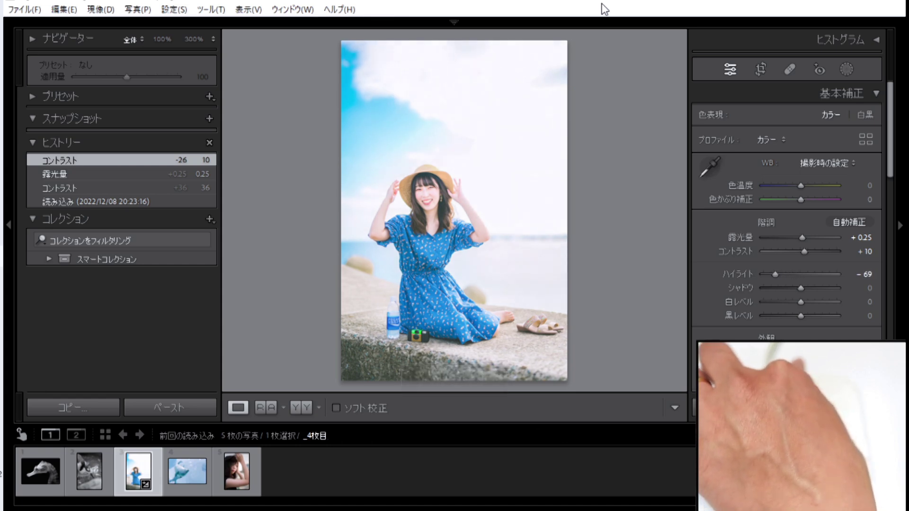
Switch to the white level (白レベル) adjustment and lower it to -32
key(period)
key(period)
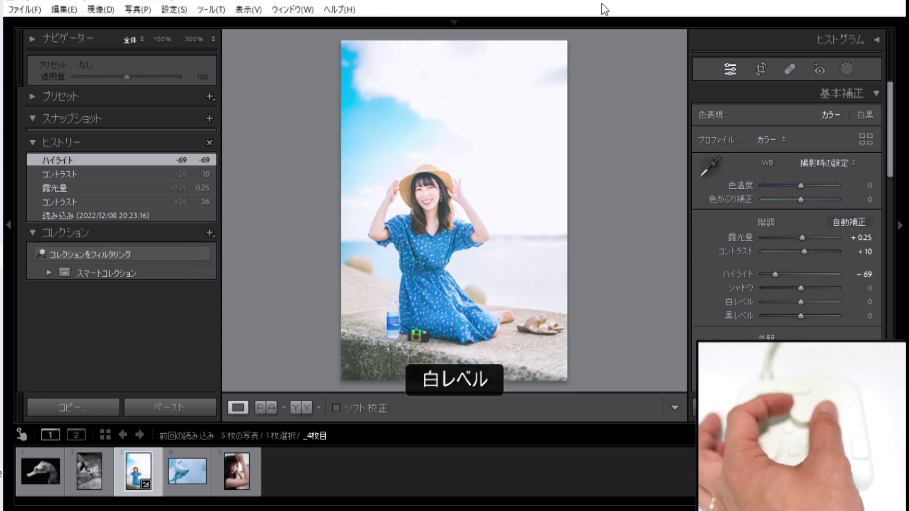
key(minus)
key(minus)
key(minus)
key(minus)
key(minus)
key(minus)
key(minus)
key(minus)
key(minus)
key(minus)
key(minus)
key(minus)
key(minus)
key(minus)
key(minus)
key(minus)
key(minus)
key(minus)
key(minus)
key(minus)
key(minus)
key(minus)
key(minus)
key(minus)
key(minus)
key(minus)
key(minus)
key(minus)
key(minus)
key(minus)
key(minus)
key(minus)
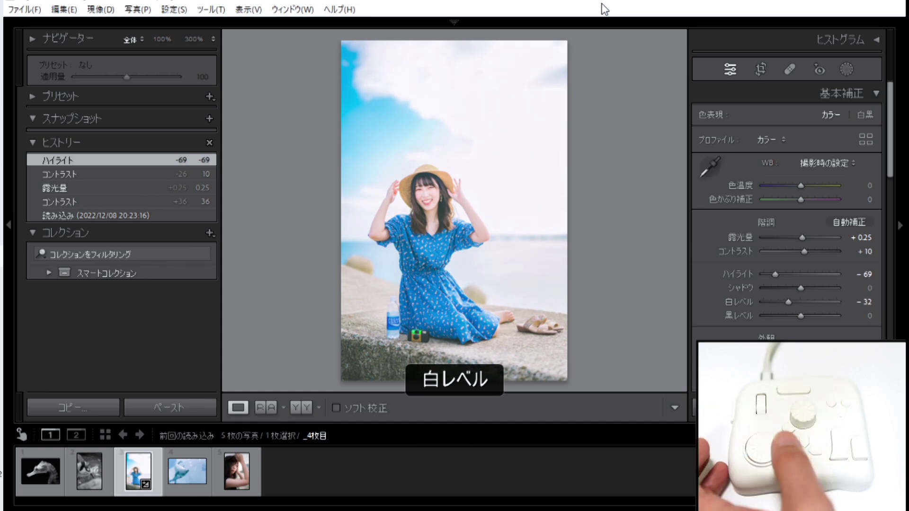
Go back to the shadows (シャドウ) adjustment and raise it to +23
key(comma)
key(equal)
key(equal)
key(equal)
key(equal)
key(equal)
key(equal)
key(equal)
key(equal)
key(equal)
key(equal)
key(equal)
key(equal)
key(equal)
key(equal)
key(equal)
key(equal)
key(equal)
key(equal)
key(equal)
key(equal)
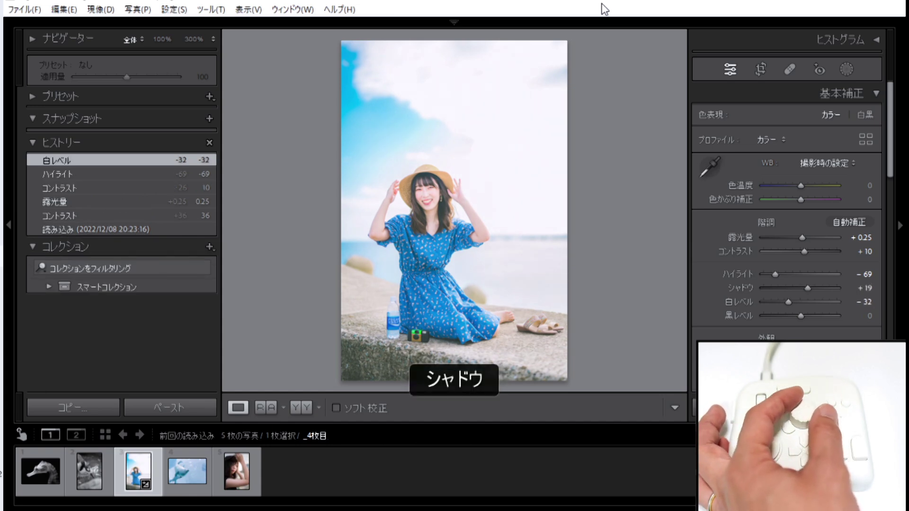
Switch to the black level (黒レベル) adjustment and lower it to -23
key(period)
key(period)
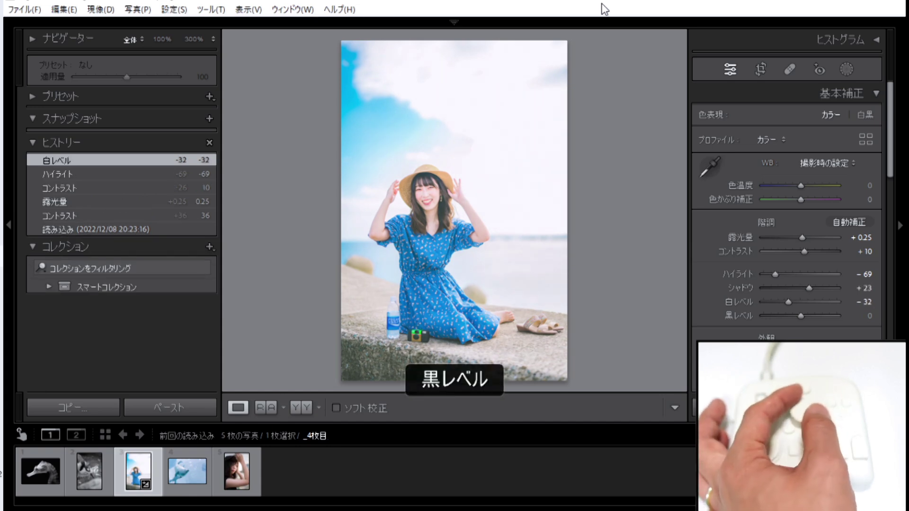
key(minus)
key(minus)
key(minus)
key(minus)
key(minus)
key(minus)
key(minus)
key(minus)
key(minus)
key(minus)
key(minus)
key(minus)
key(minus)
key(minus)
key(minus)
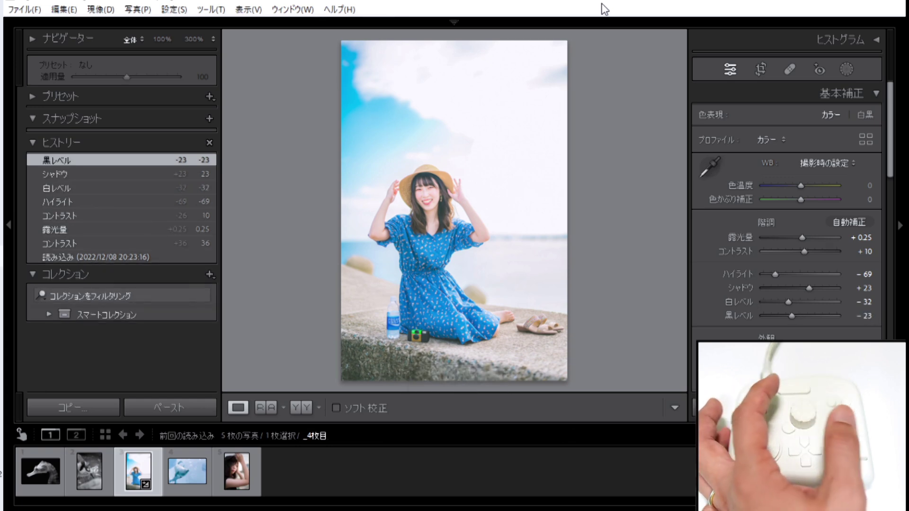
Switch to the color temperature (色温度) adjustment, try a warmer tone, and cool the photo to -4
key(period)
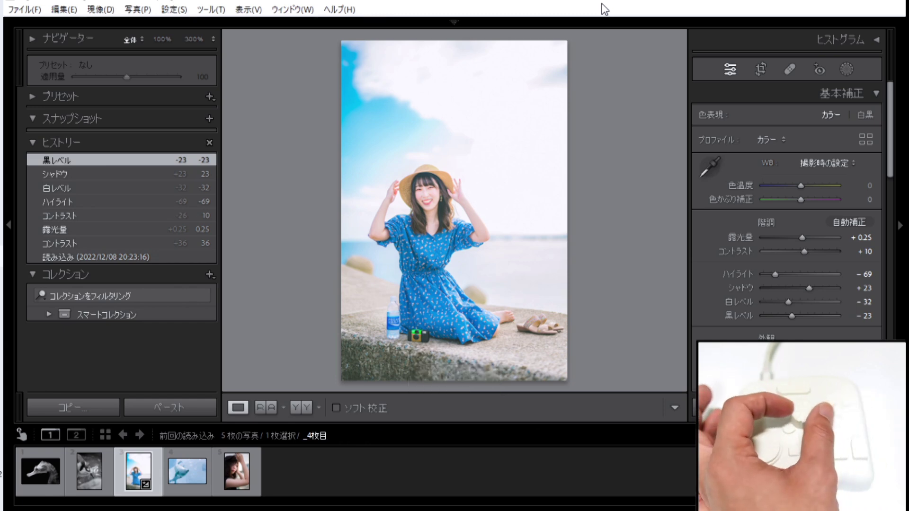
key(equal)
key(equal)
key(equal)
key(equal)
key(equal)
key(equal)
key(equal)
key(equal)
key(minus)
key(minus)
key(minus)
key(minus)
key(minus)
key(minus)
key(minus)
key(minus)
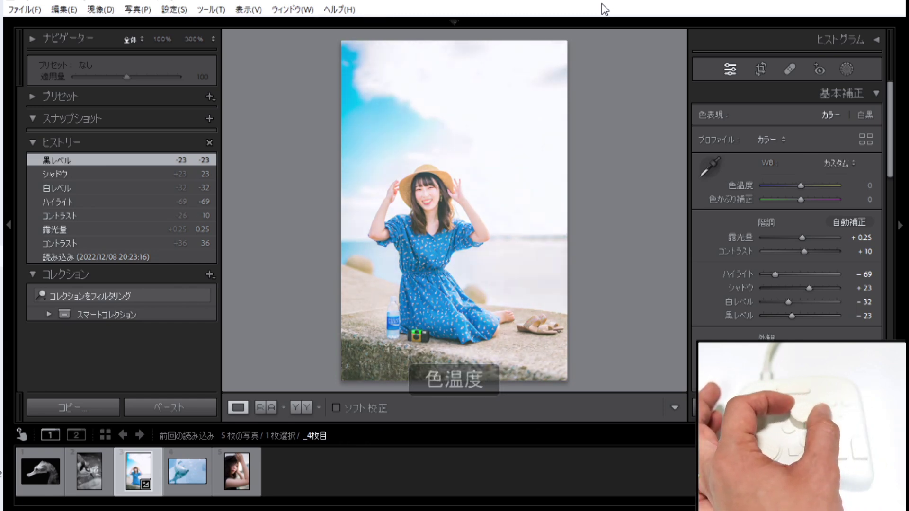
key(minus)
key(minus)
key(minus)
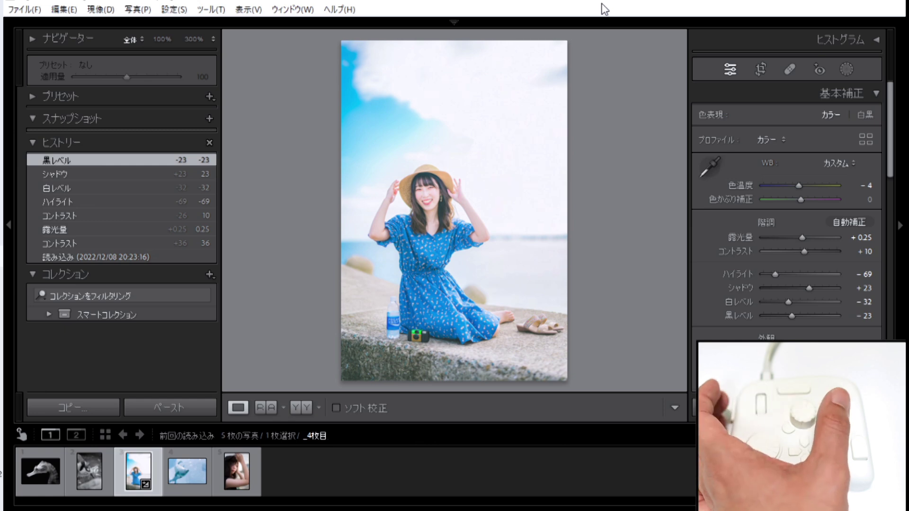
Switch to the tint (色かぶり補正) adjustment, try shifting it to -17, and return it to 0
key(period)
key(minus)
key(minus)
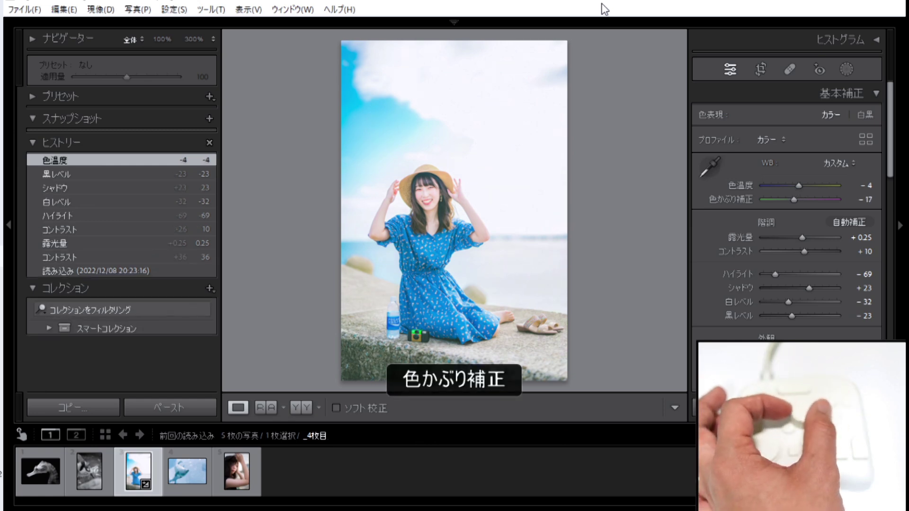
key(minus)
key(minus)
key(minus)
key(minus)
key(minus)
key(minus)
key(minus)
key(minus)
key(minus)
key(minus)
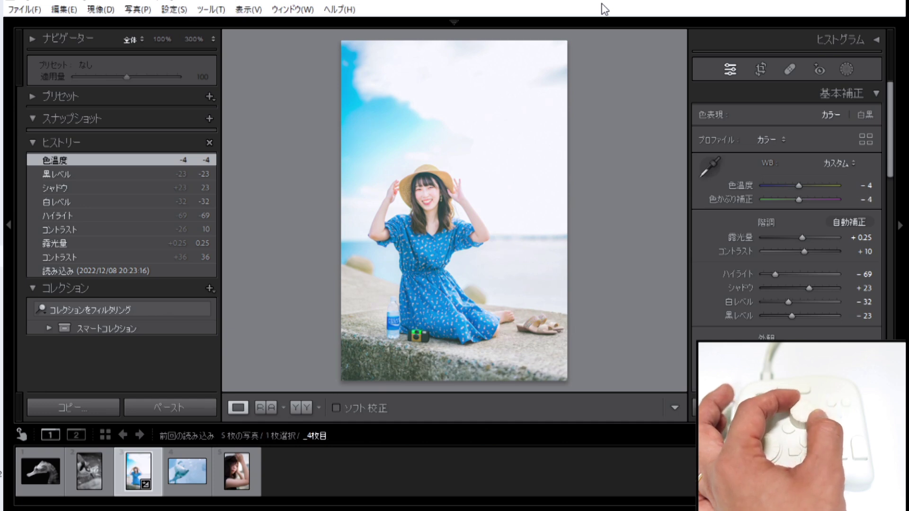
key(plus)
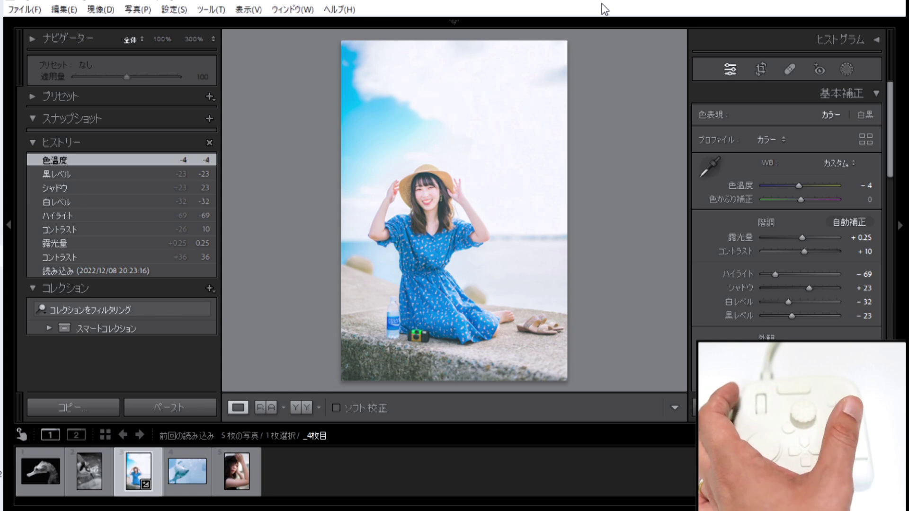
Reset the color temperature (色温度) to 0 and set the contrast (コントラスト) to +7
key(comma)
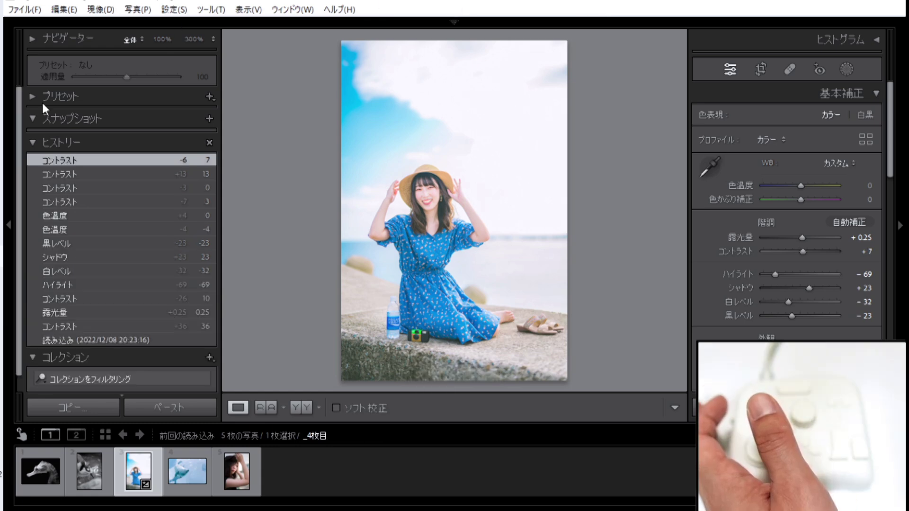
Review the Lightroom preset's direction-button assignments in TourBox Console, and return to Lightroom
click(1, 213)
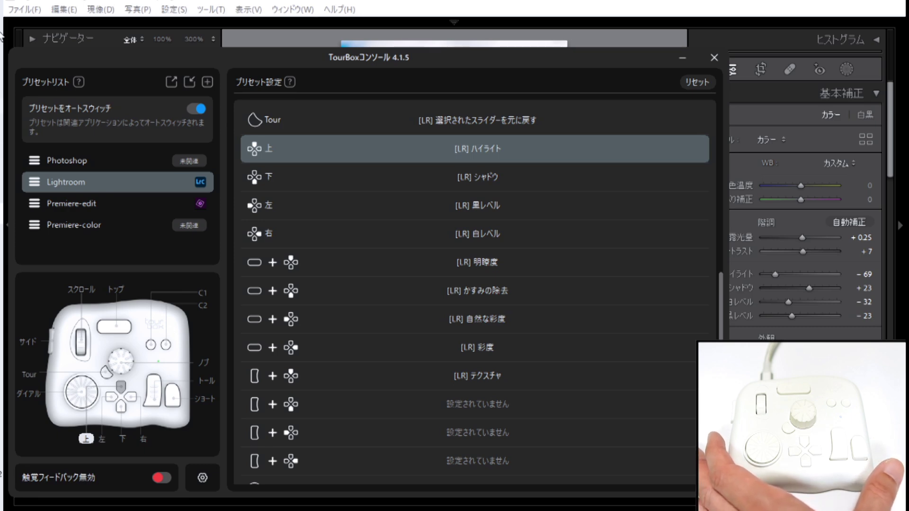
click(270, 2)
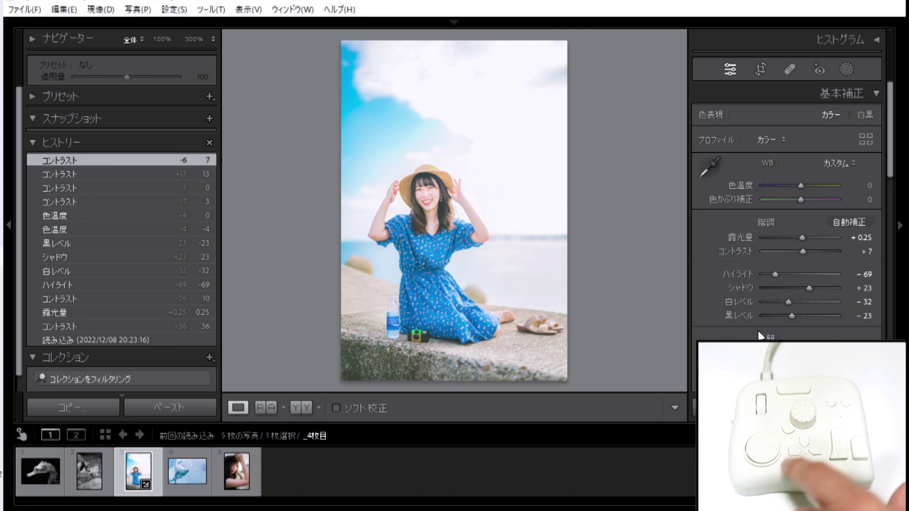
Open the HSL hue (色相) adjustments and cycle through the color channels from orange to purple
key(ctrl+3)
key(.)
key(.)
key(.)
key(.)
key(.)
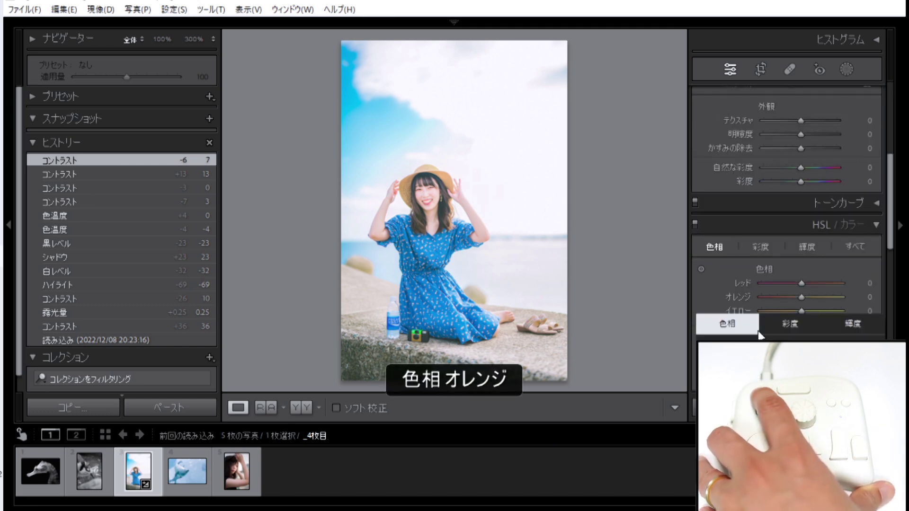
key(.)
key(.)
key(.)
key(.)
key(.)
key(.)
key(.)
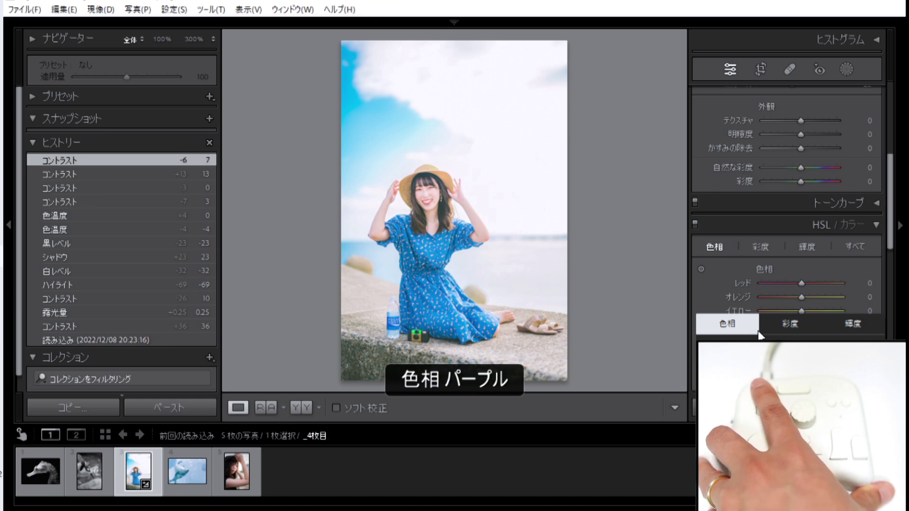
Try shifting the blue hue toward cyan, restore it, and cycle on to the aqua (アクア) channel
key(=)
key(=)
key(=)
key(-)
key(-)
key(-)
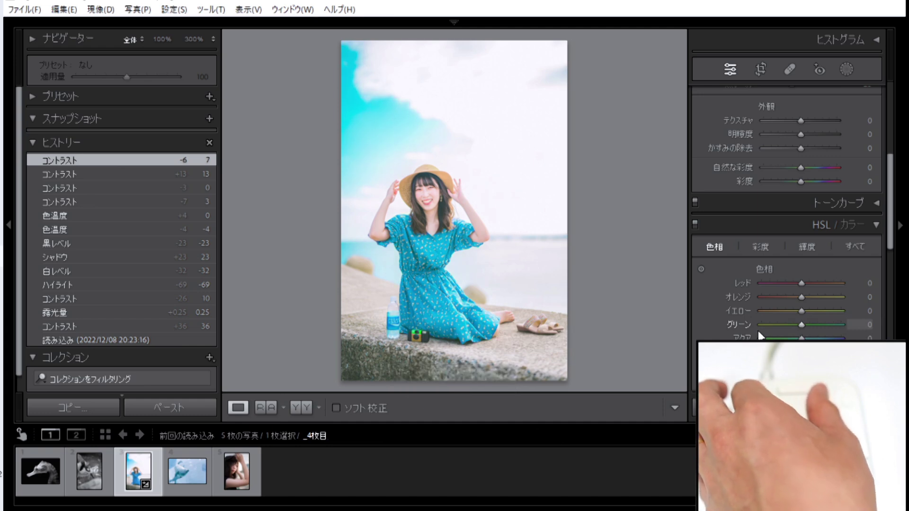
key(=)
key(=)
key(=)
key(-)
key(-)
key(-)
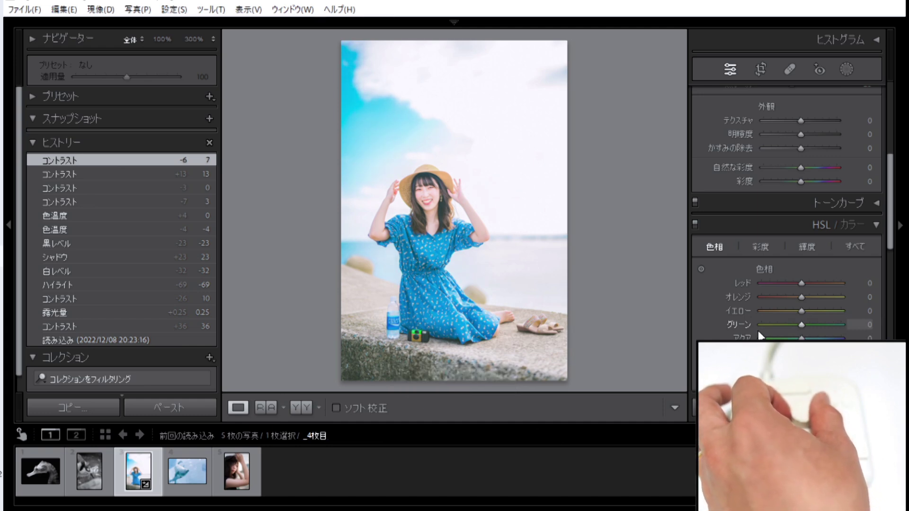
key(.)
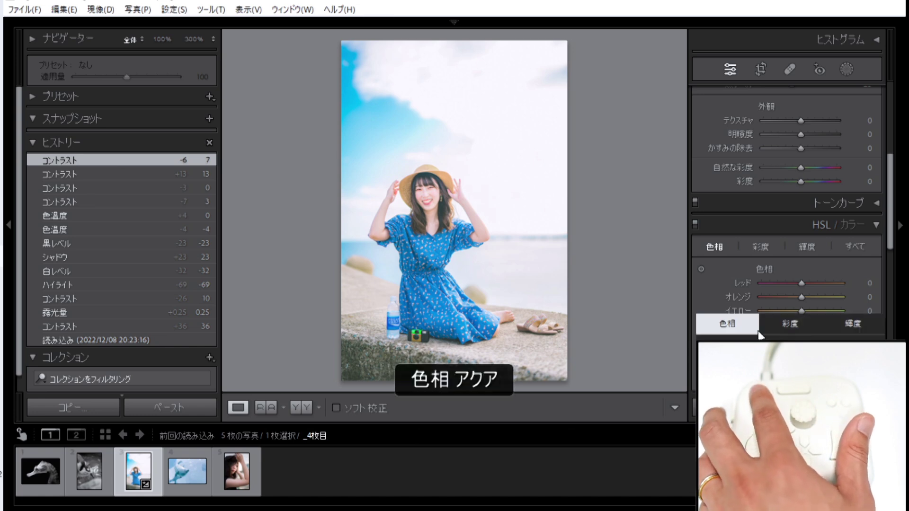
Try lowering the green (グリーン) hue to -27 and bring it back to -1
key(.)
scroll(758, 331, down, 5)
scroll(758, 332, up, 4)
scroll(758, 335, up, 10)
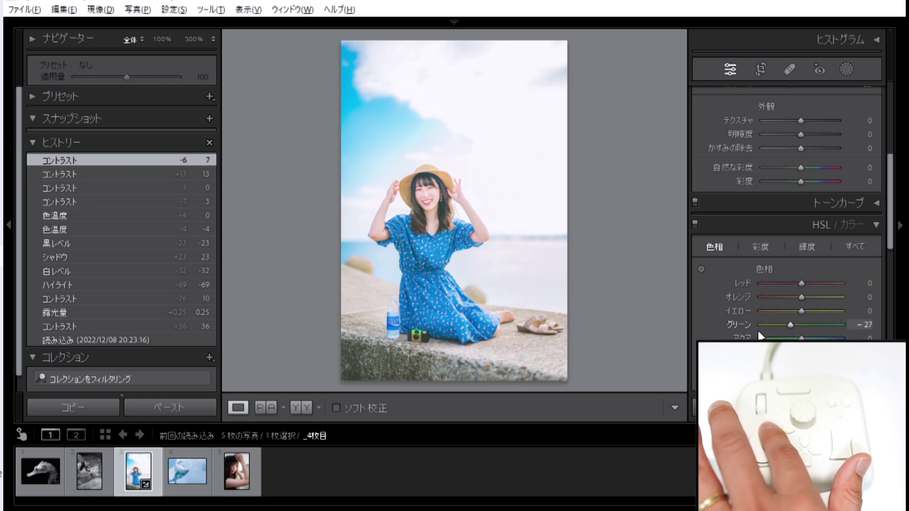
scroll(758, 332, down, 6)
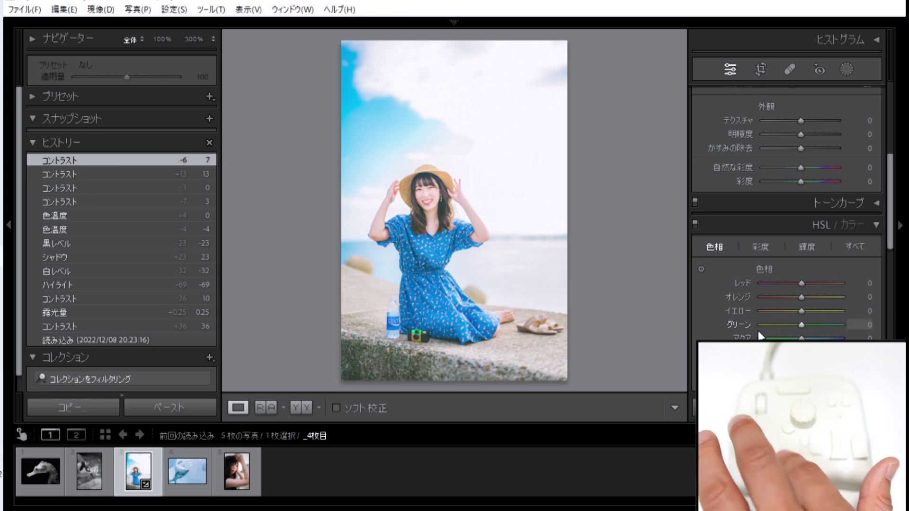
Switch to the exposure (露光量) adjustment, try +0.75, and lower it to +0.15
key(period)
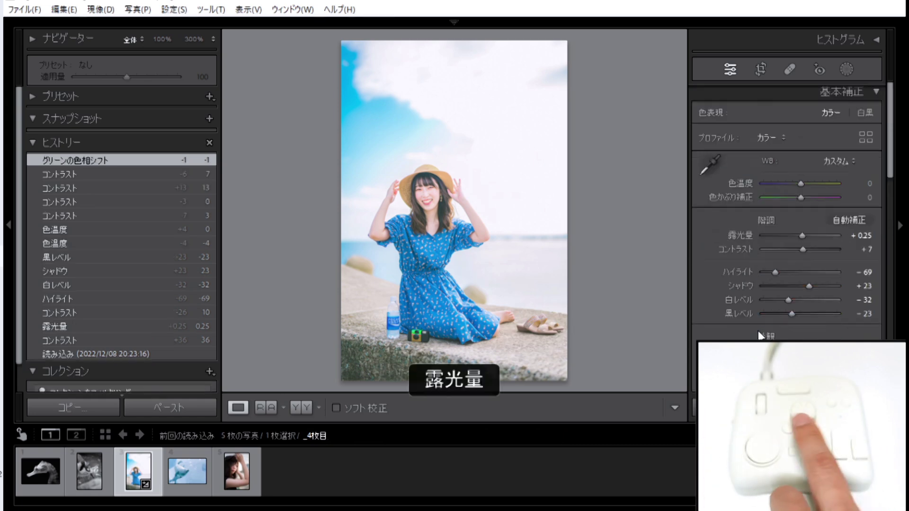
key(equal)
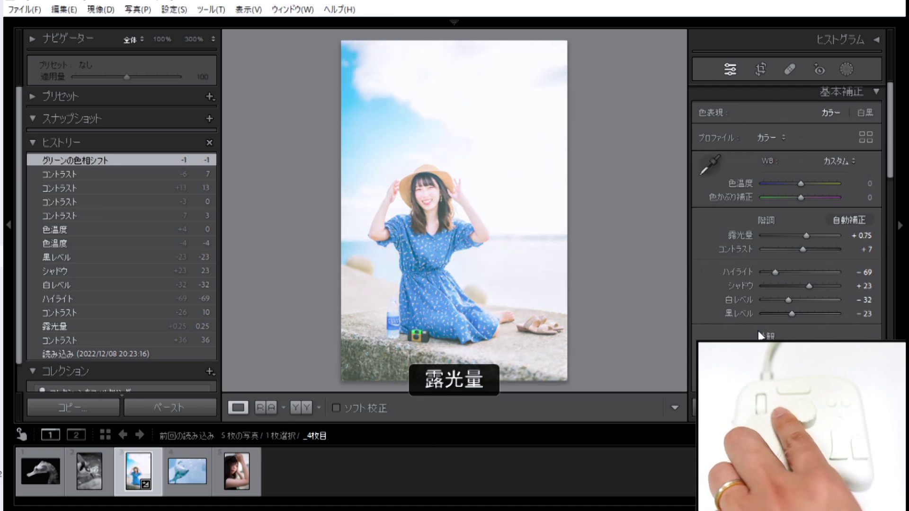
key(minus)
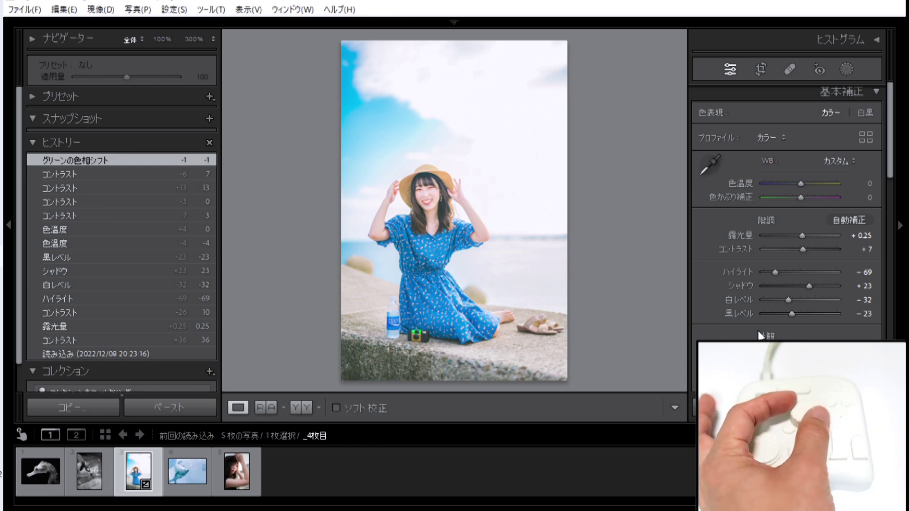
key(minus)
key(minus)
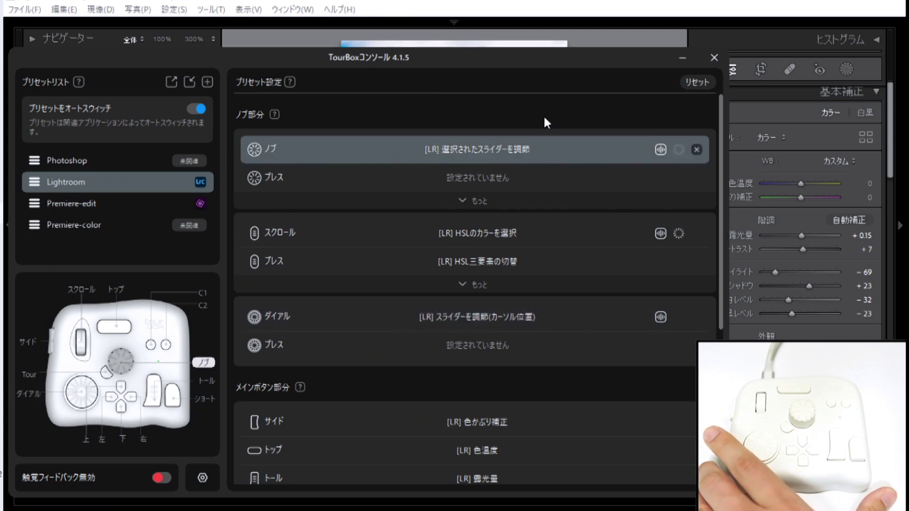
Return from TourBox Console to Lightroom and raise the exposure (露光量) to +0.40
click(525, 16)
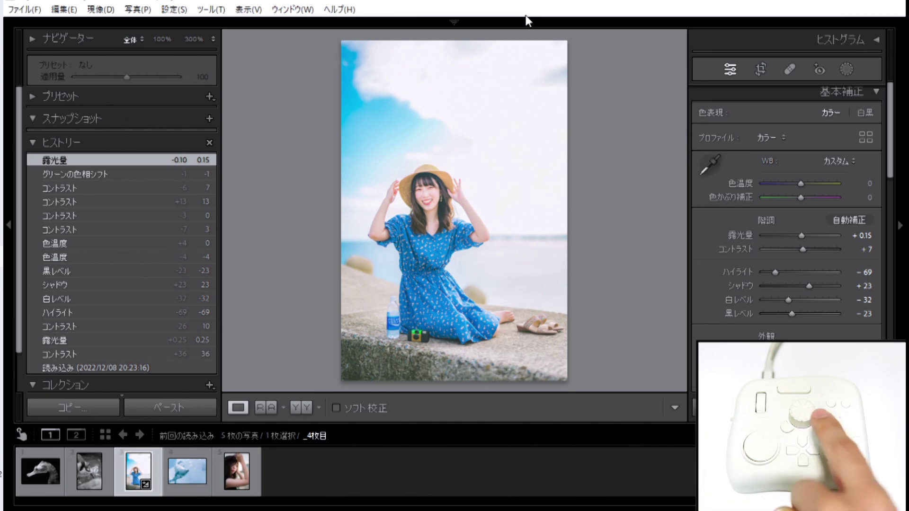
key(period)
key(plus)
key(plus)
key(plus)
key(plus)
key(plus)
key(minus)
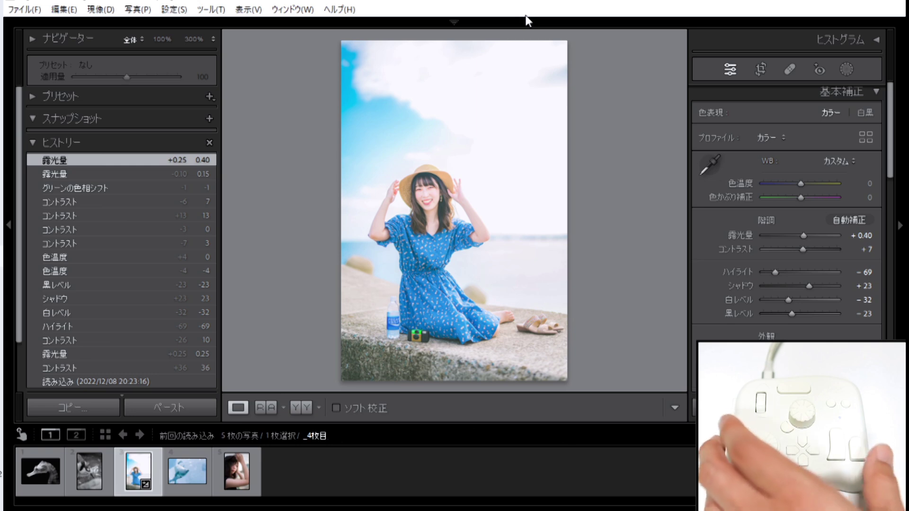
Try raising the contrast (コントラスト) to +10 and set it to +6
key(plus)
key(plus)
key(plus)
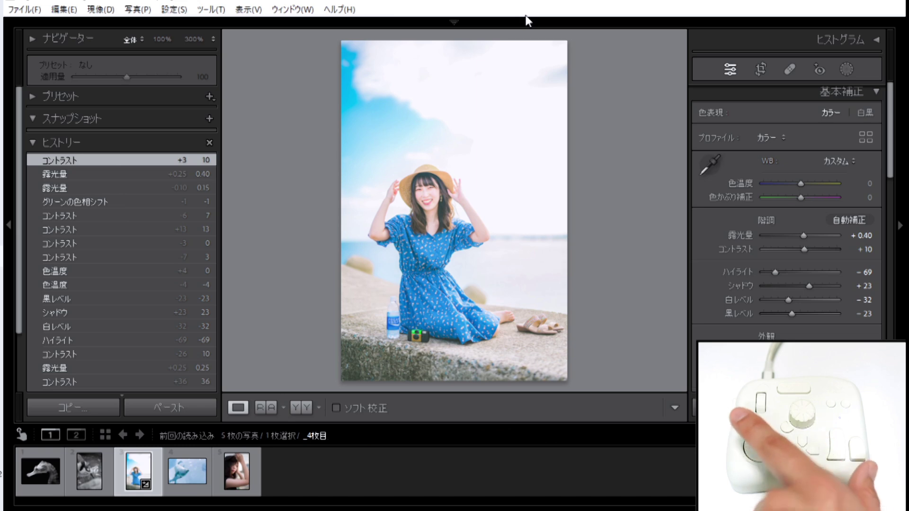
key(minus)
key(minus)
key(minus)
key(minus)
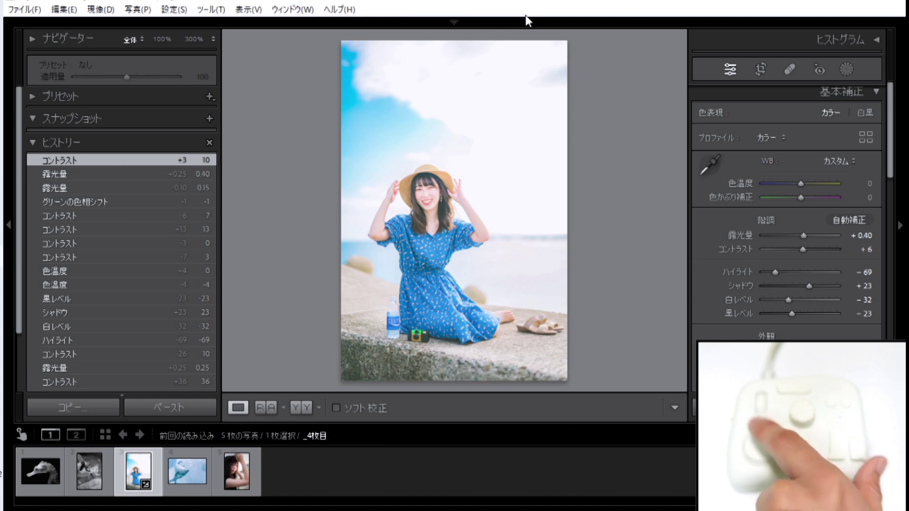
Go back to the HSL hue adjustments and lower the purple (パープル) hue to -13
key(ctrl+3)
key(period)
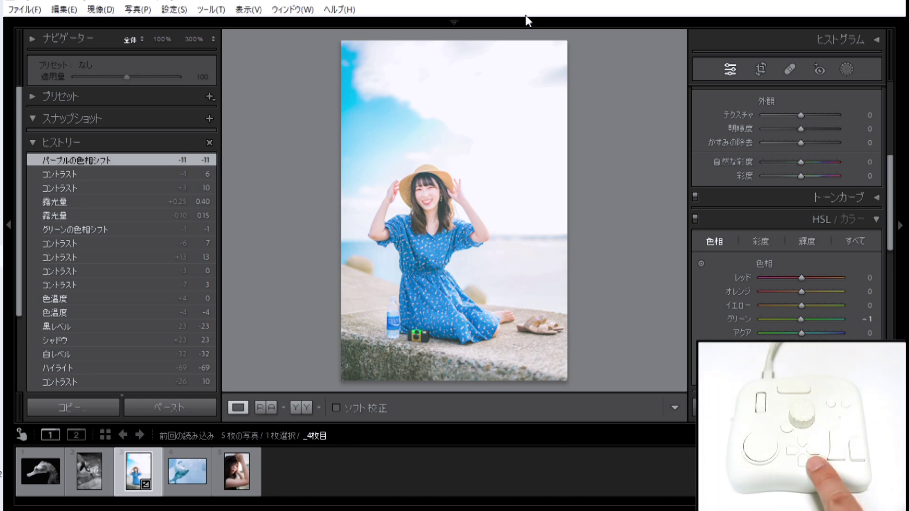
key(minus)
key(minus)
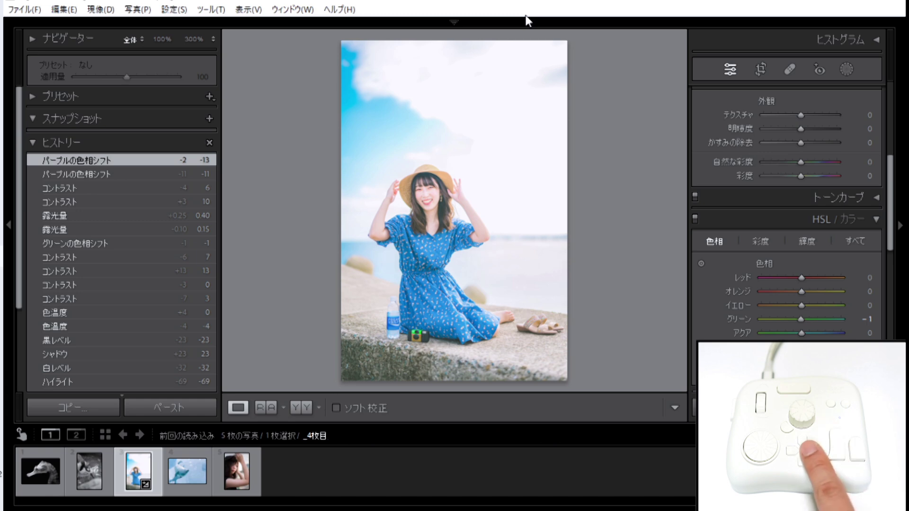
Switch to the white level (白レベル) adjustment, try values between -27 and -55, and set it to -36
key(ctrl+1)
key(equal)
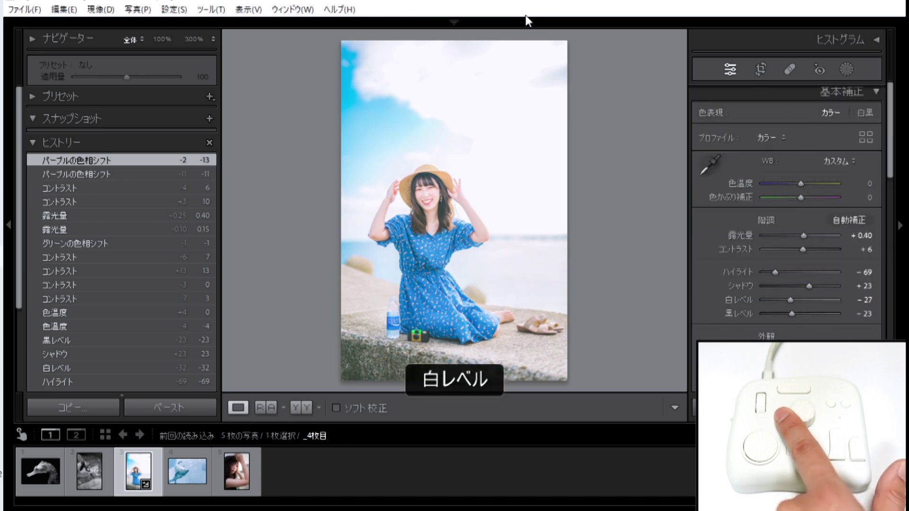
key(minus)
key(minus)
key(minus)
key(minus)
key(minus)
key(equal)
key(equal)
key(equal)
key(equal)
key(equal)
key(equal)
key(equal)
key(equal)
key(equal)
key(equal)
key(equal)
key(equal)
key(equal)
key(equal)
key(equal)
key(equal)
key(equal)
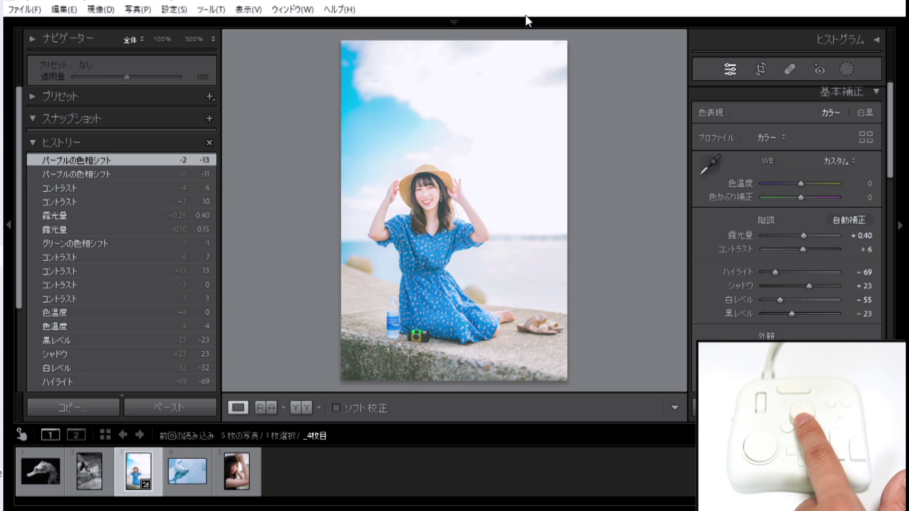
key(minus)
key(minus)
key(minus)
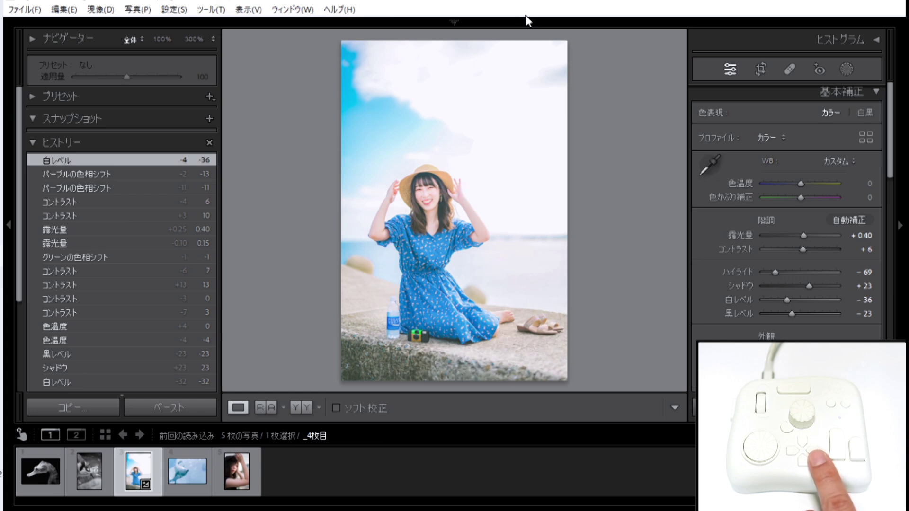
Lower the white level (白レベル) further to -43
key(minus)
key(minus)
key(minus)
key(minus)
key(minus)
key(minus)
key(minus)
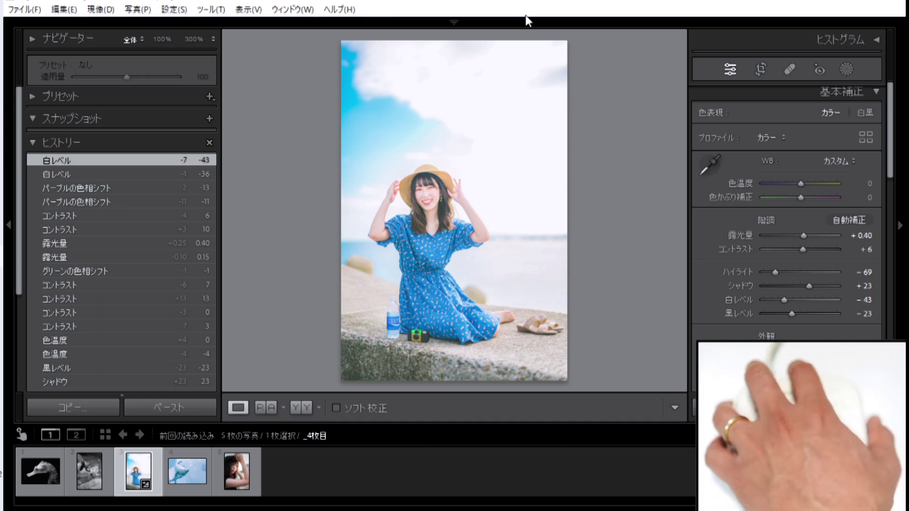
Raise the white level (白レベル) to -37 and switch to the exposure (露光量) adjustment
key(plus)
key(plus)
key(plus)
key(plus)
key(plus)
key(plus)
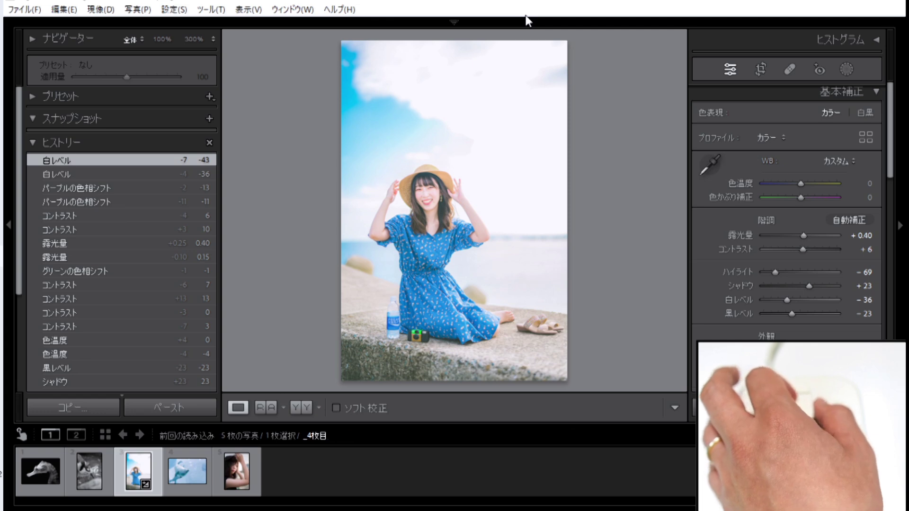
key(comma)
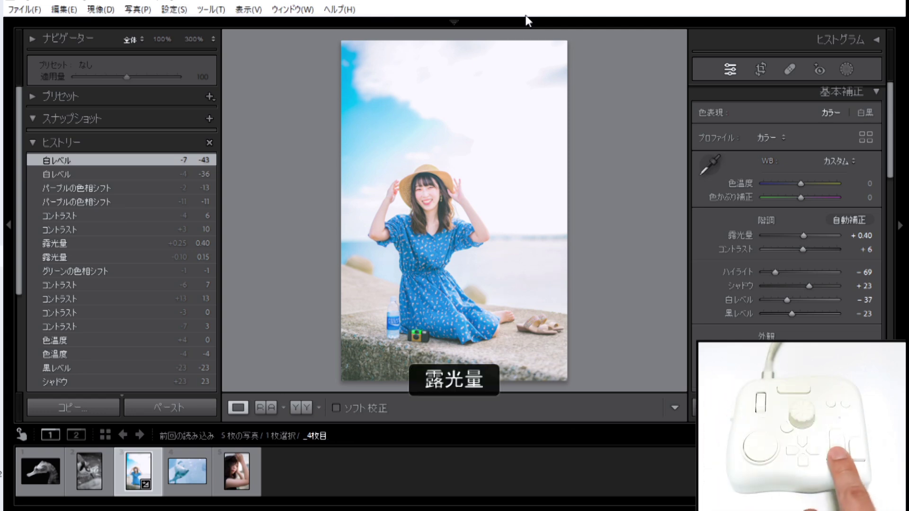